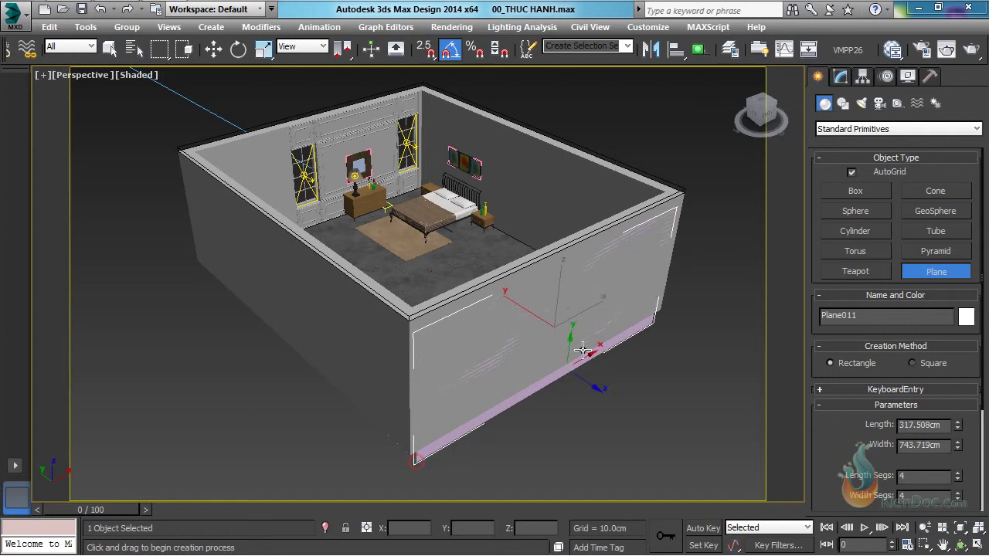
Step: Move the new plane behind the window wall, shifting it about 20 cm along X and 26 cm down in the camera view
right_click(589, 349)
middle_drag(522, 326, 587, 374)
drag(587, 363, 320, 165)
middle_drag(441, 227, 541, 202)
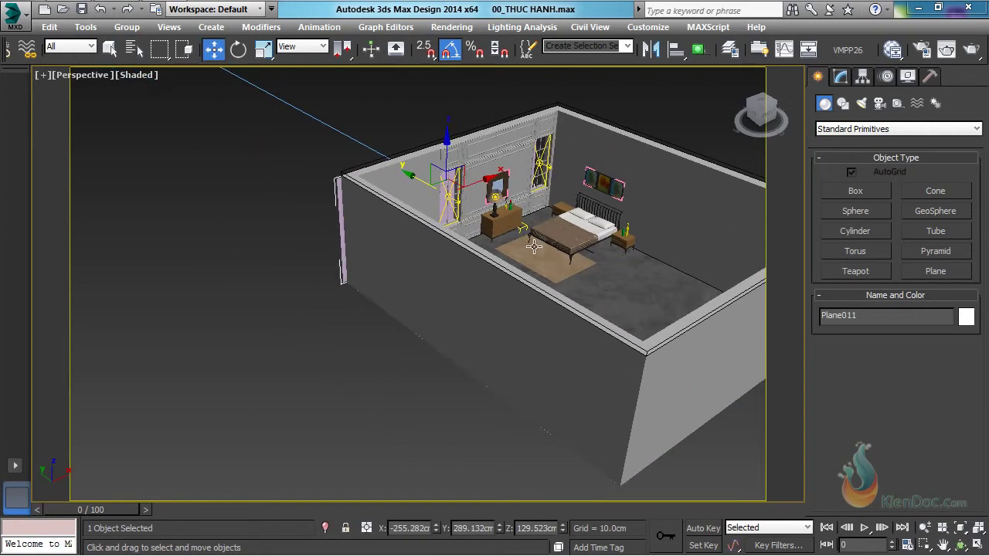
key(c)
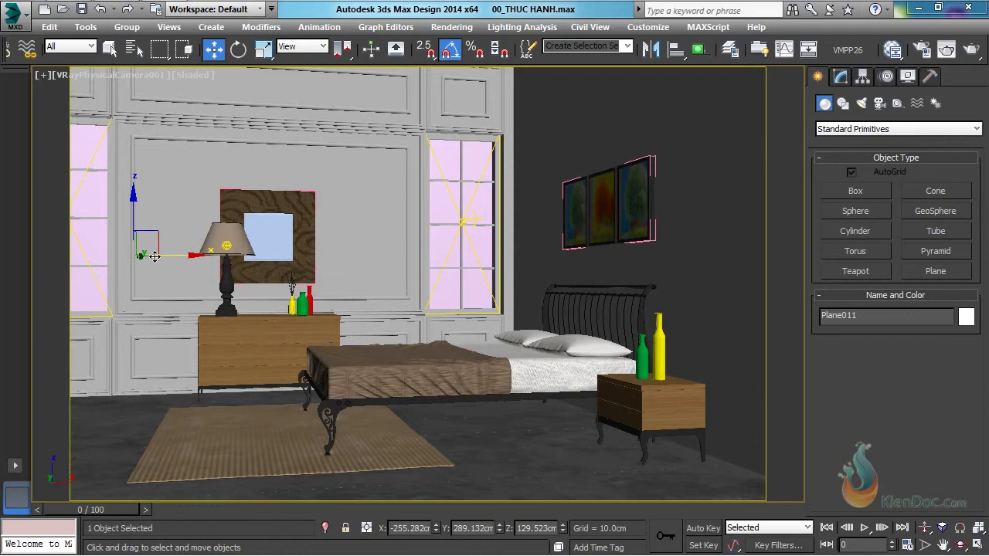
drag(169, 257, 190, 270)
drag(153, 199, 163, 227)
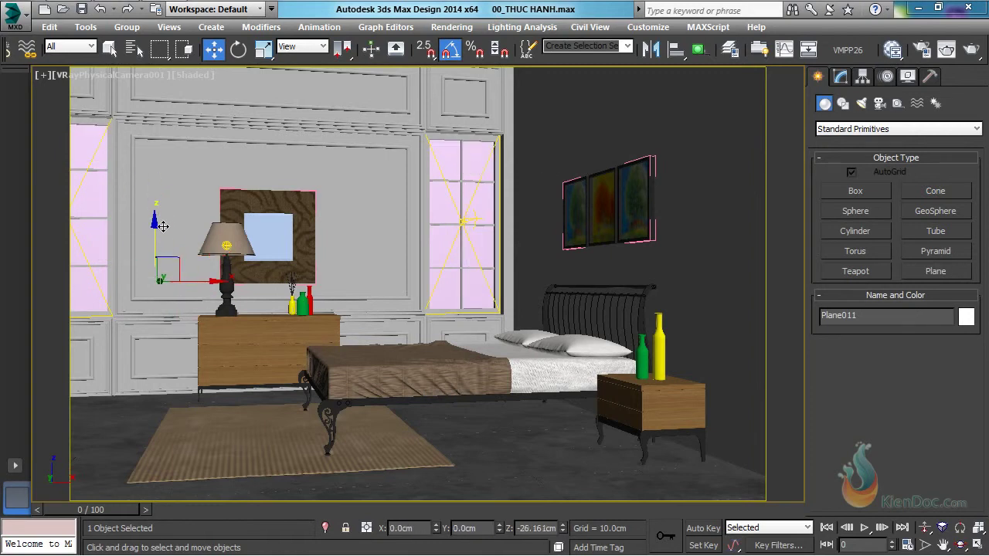
Step: Rename the plane behind the windows as Moi truong
click(841, 76)
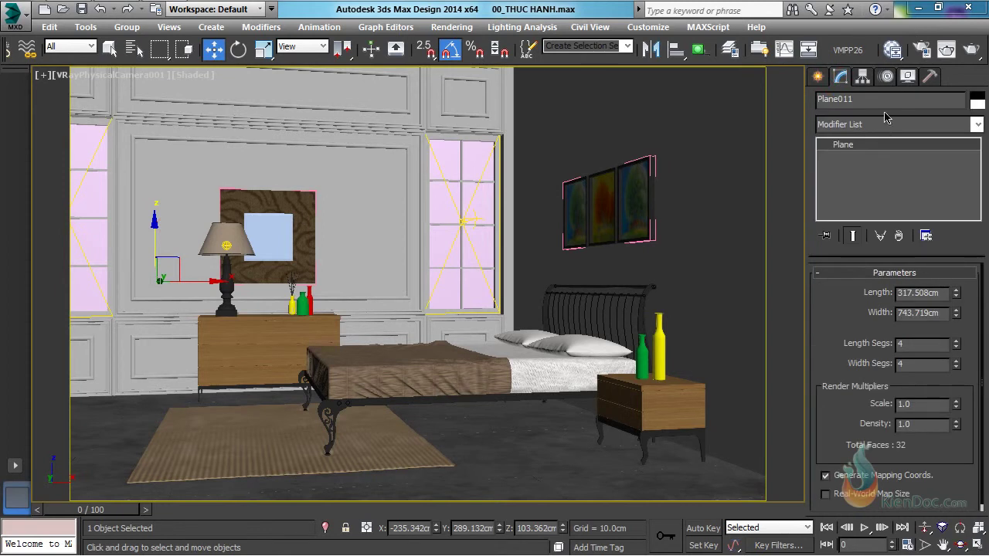
drag(878, 102, 765, 91)
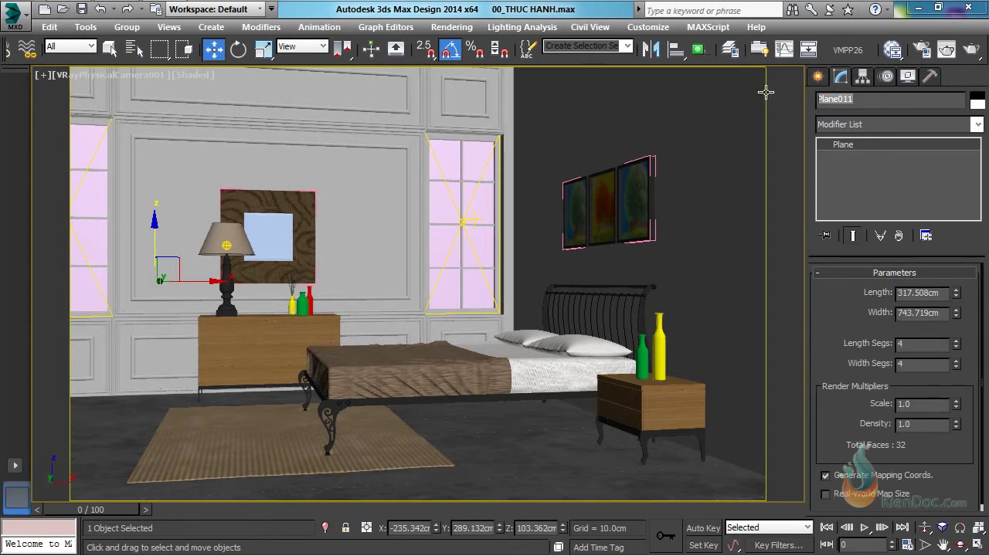
text(Moi truong)
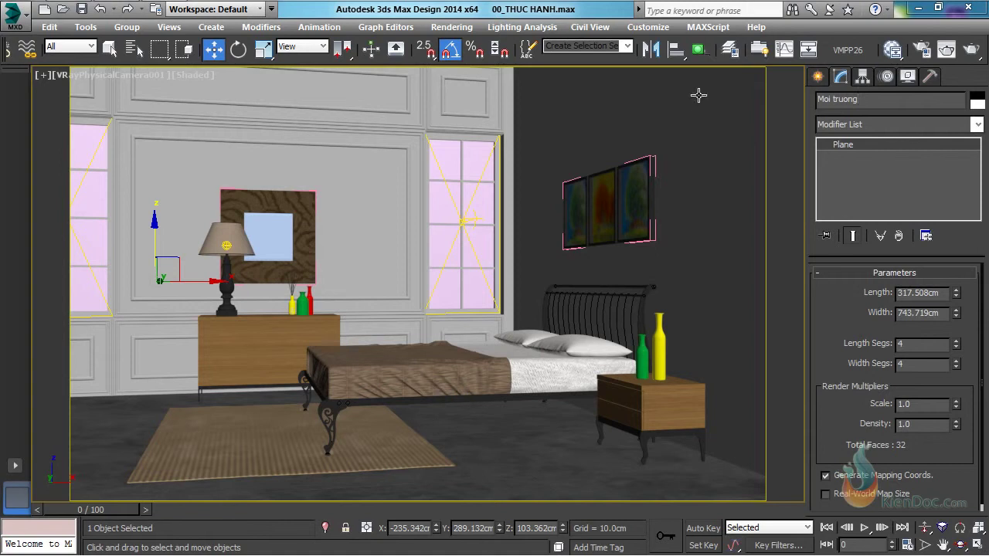
Step: Duplicate the green tree painting's material (Material #21) together with its bitmap node in the material editor
click(892, 49)
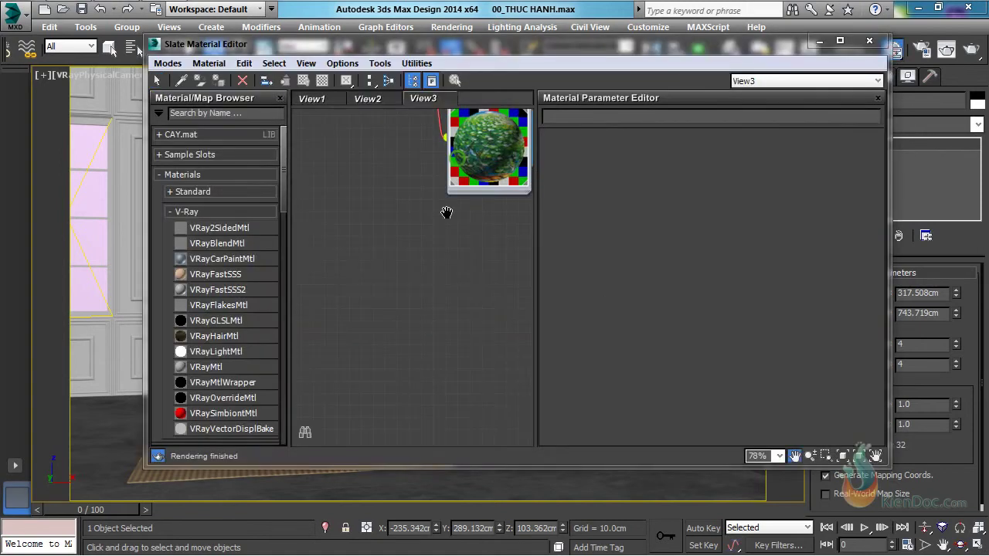
drag(498, 344, 366, 205)
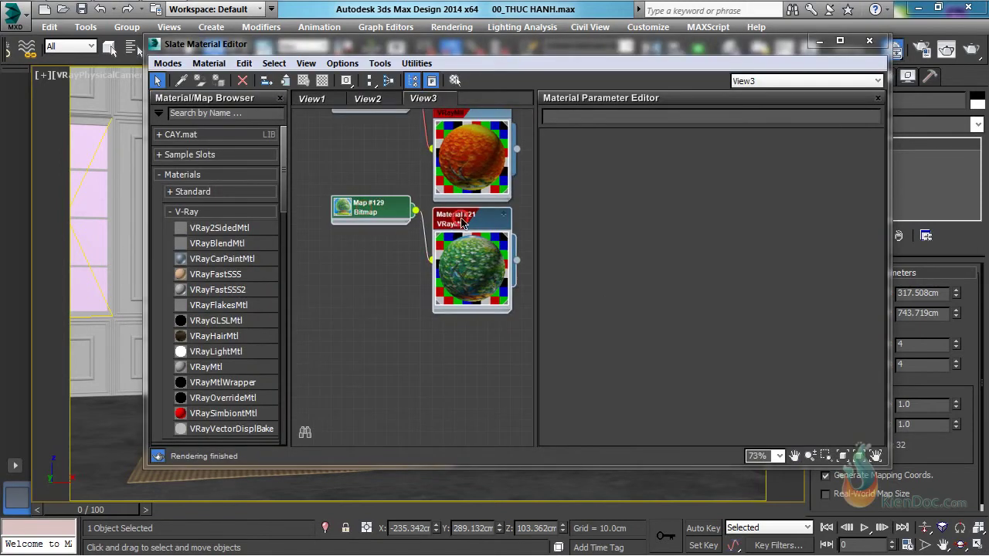
mouse_move(462, 224)
shift+mouse_down()
mouse_move(482, 358)
mouse_move(454, 351)
shift+mouse_up()
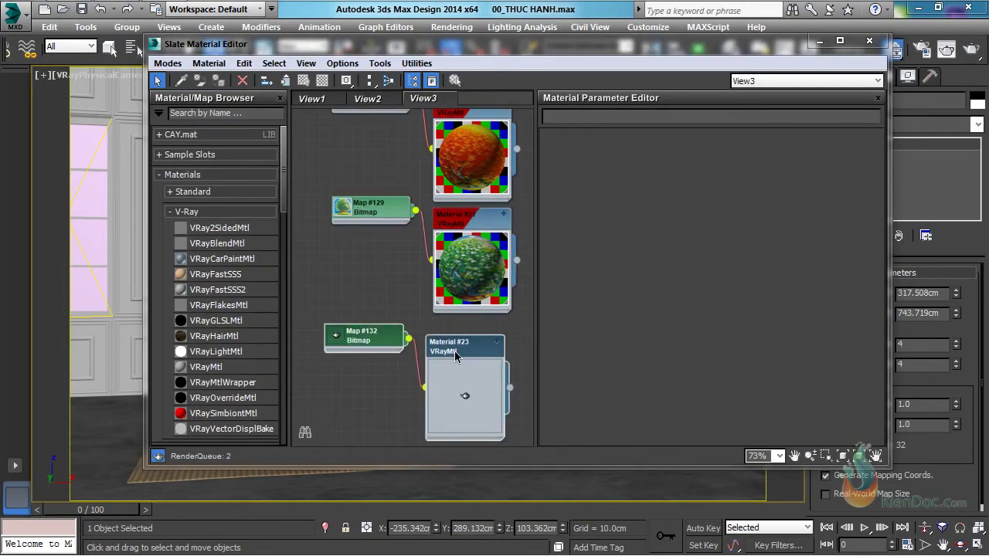
Step: Replace the copied bitmap node's image with IMG_1708.jpg from the 01-VAT LIEU folder
double_click(366, 338)
click(695, 355)
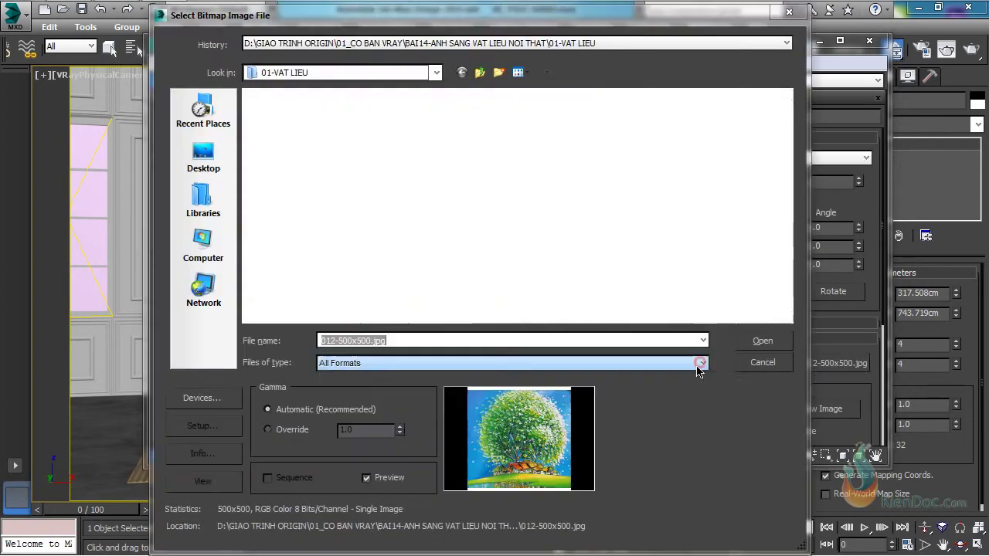
drag(787, 151, 799, 240)
click(364, 245)
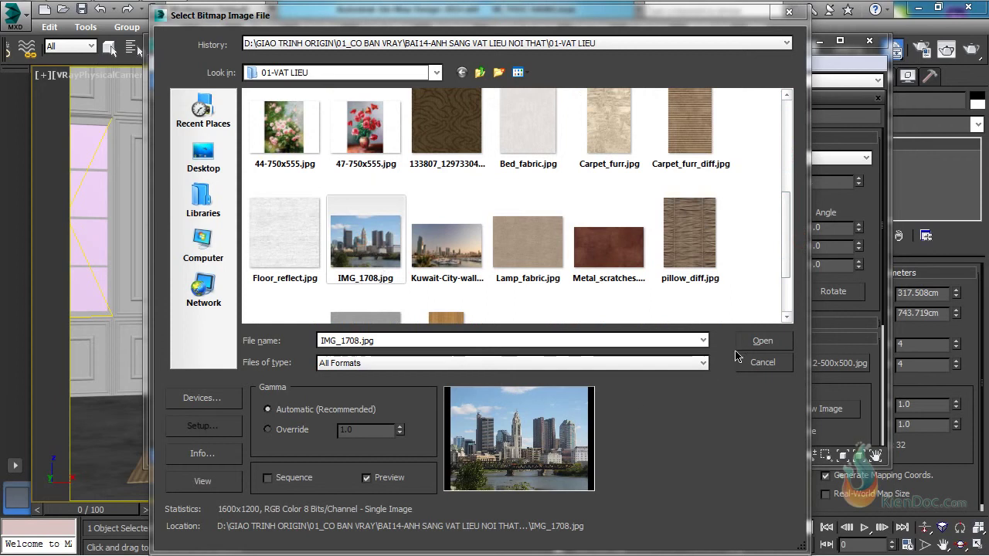
click(760, 342)
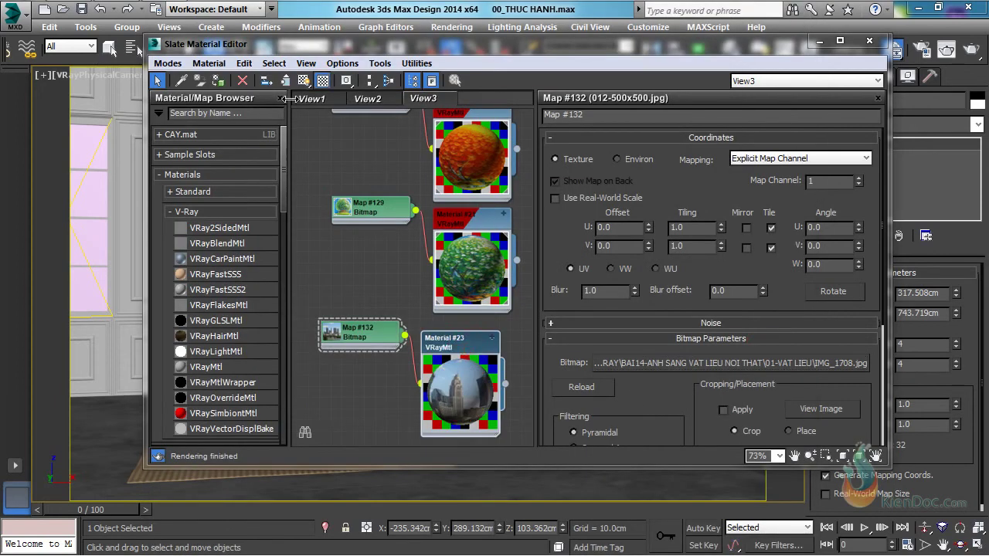
Step: Show the city skyline map in the viewport and assign its material to the Moi truong plane
click(303, 80)
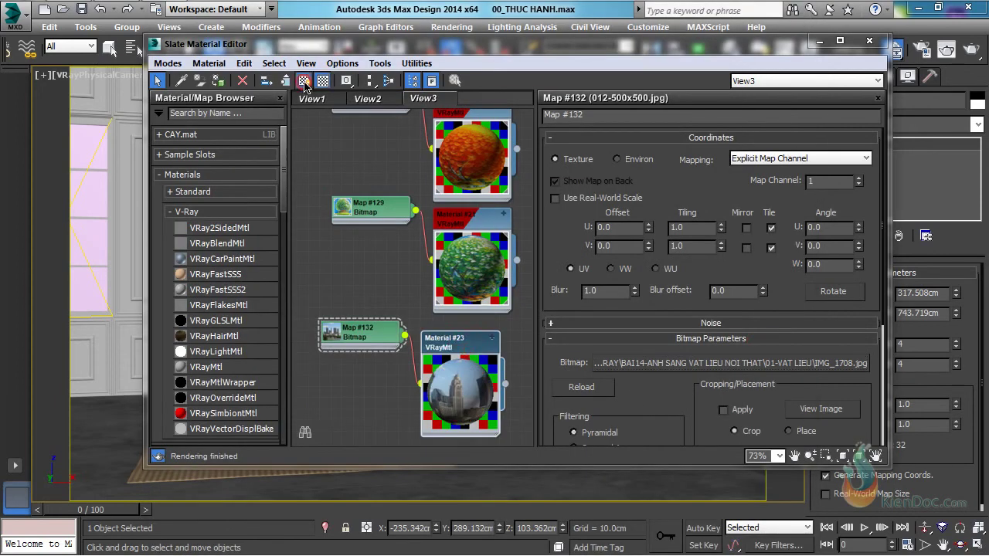
click(463, 345)
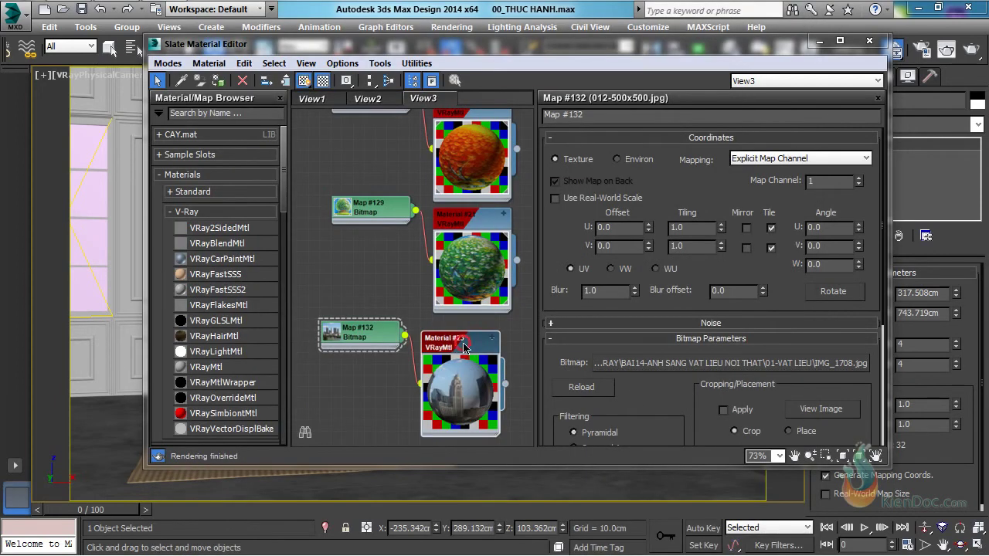
click(220, 81)
click(869, 40)
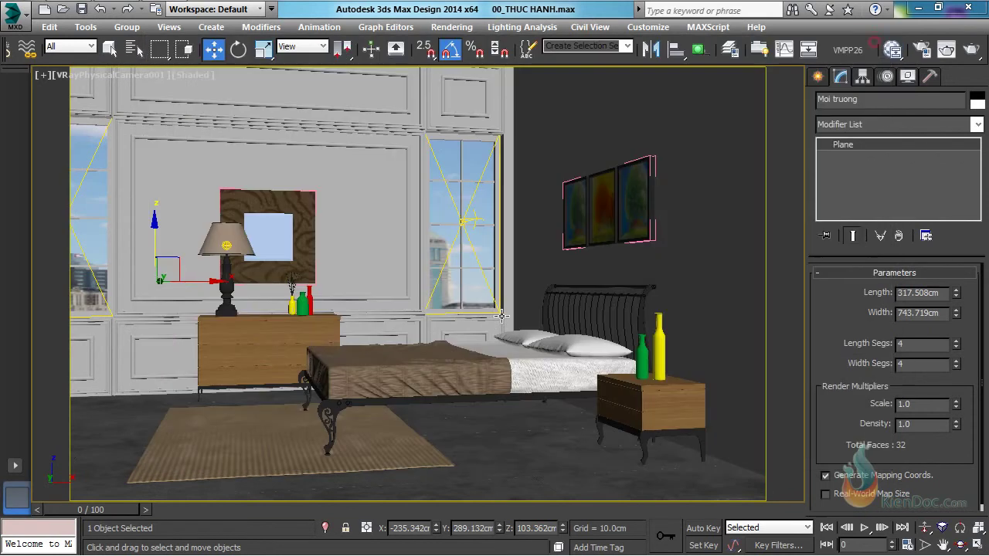
Step: Add a UVW Map modifier to the Moi truong plane, compare the mapping types, and choose Planar
click(877, 124)
key(u)
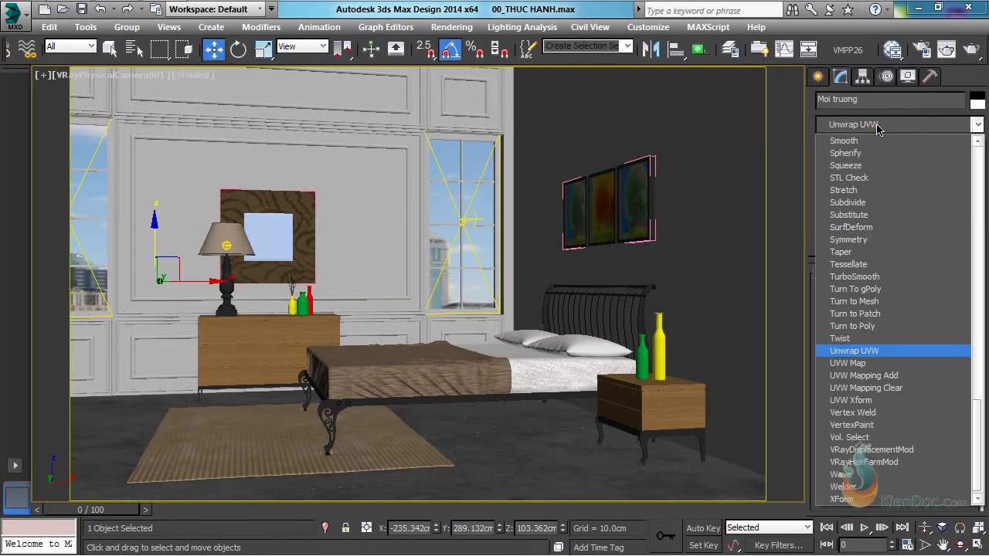
click(849, 363)
click(870, 325)
click(875, 342)
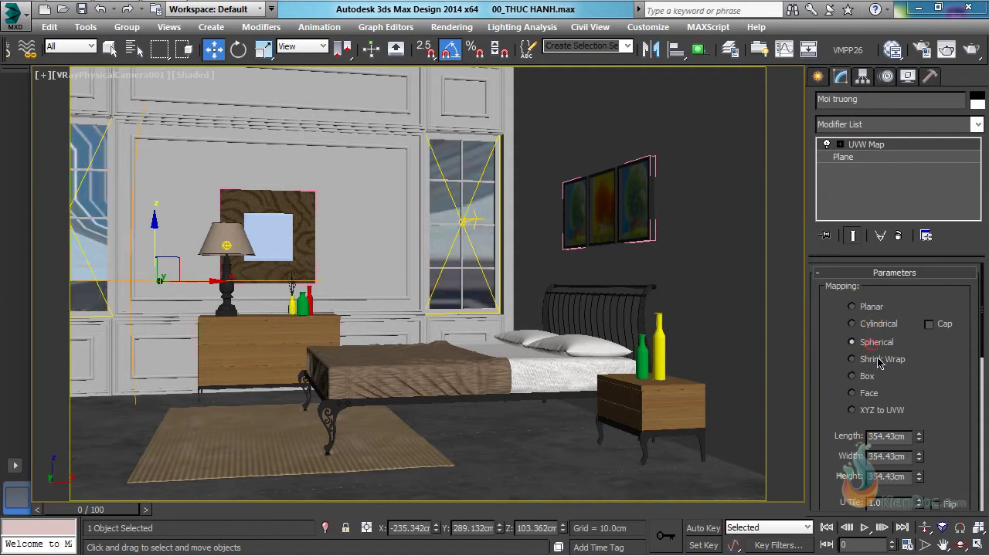
click(878, 360)
click(866, 376)
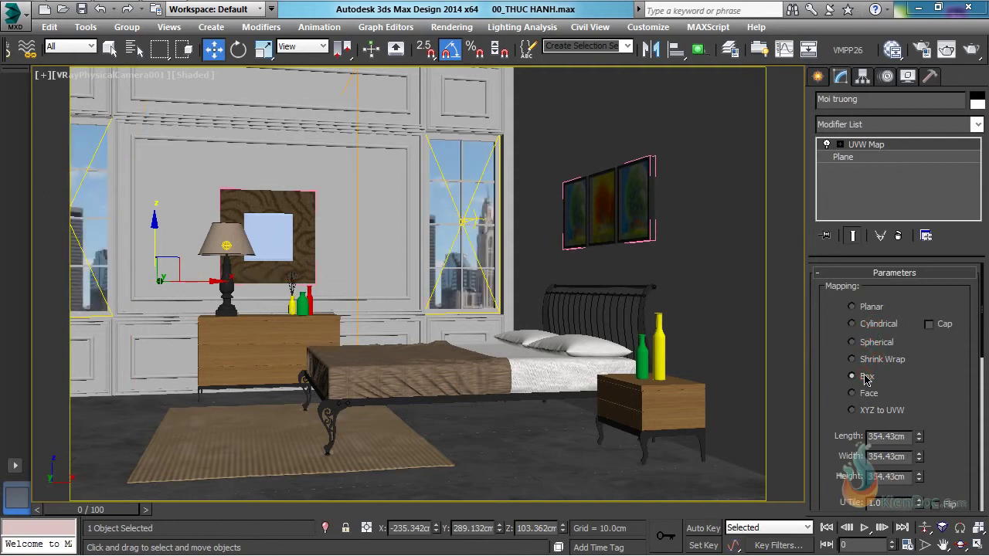
click(868, 306)
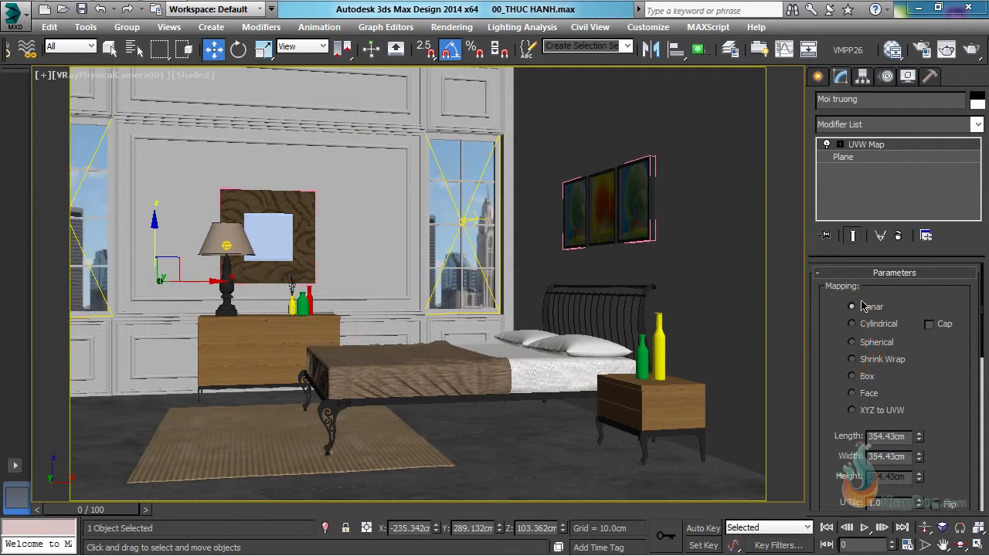
Step: Move the UVW Map gizmo sideways and upward to reposition the skyline behind the windows
click(840, 145)
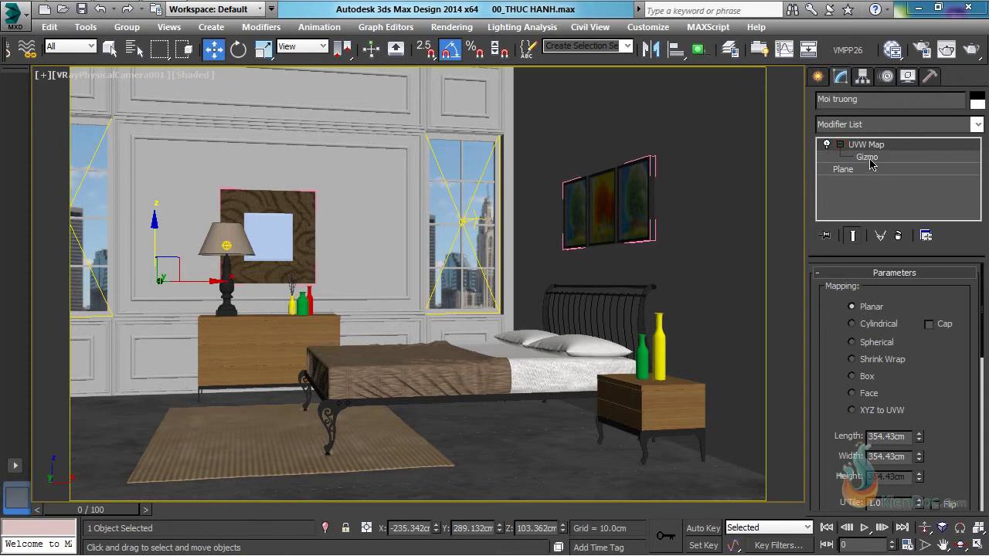
click(868, 157)
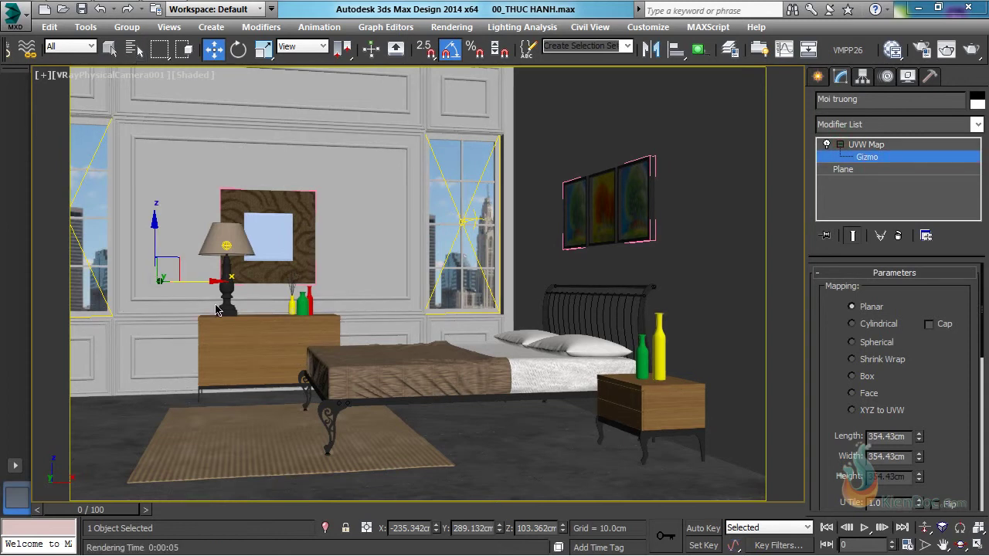
drag(211, 282, 176, 282)
drag(116, 233, 118, 195)
drag(162, 243, 176, 244)
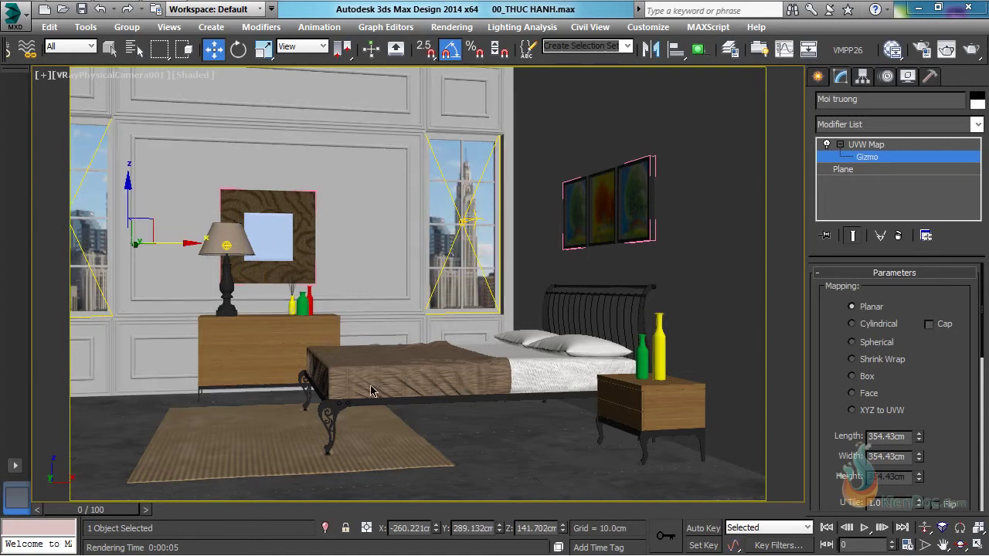
Step: Scale the UVW Map gizmo and shift it along X and slightly down to frame the skyline in both windows
click(264, 49)
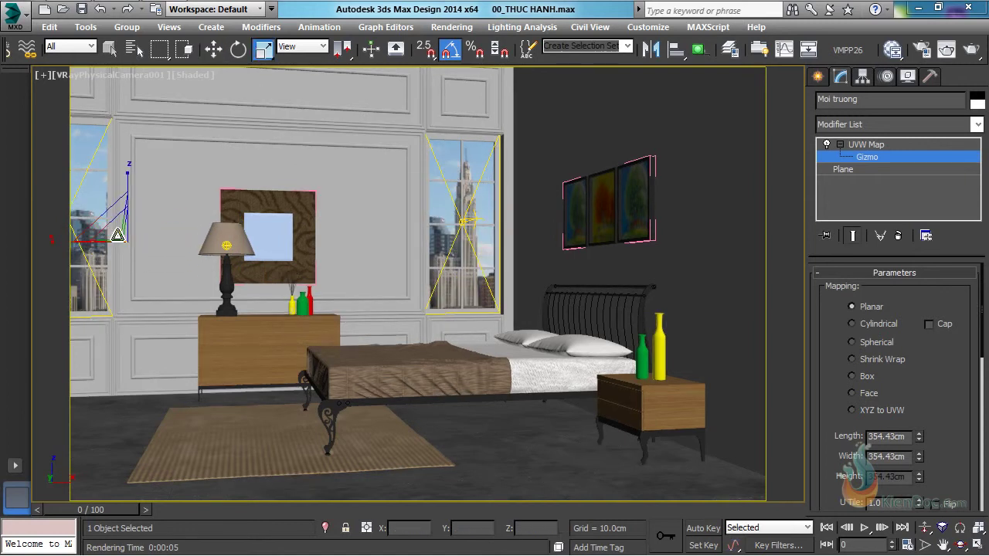
drag(107, 230, 248, 248)
click(213, 48)
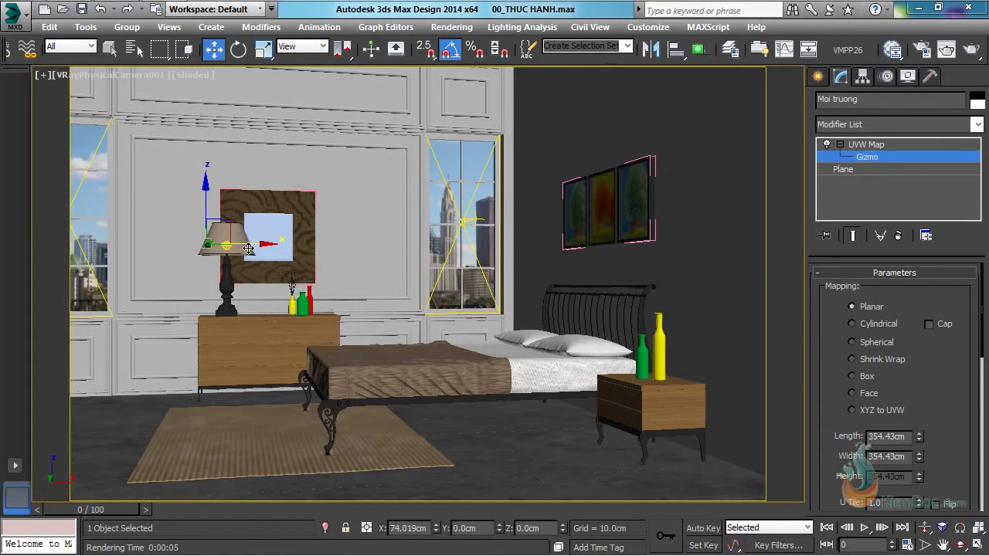
mouse_move(205, 194)
mouse_down()
mouse_move(207, 215)
mouse_move(206, 206)
mouse_up()
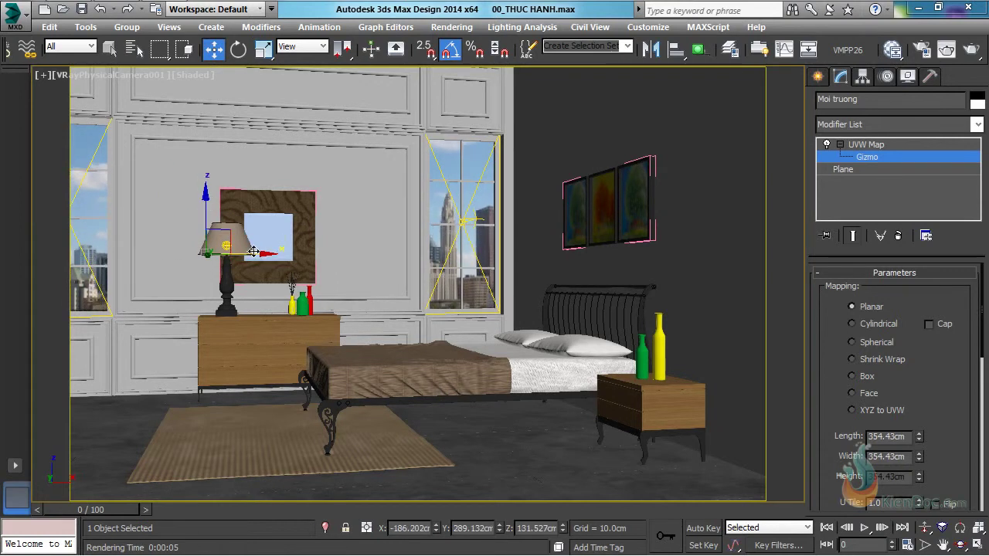
mouse_move(234, 249)
mouse_down()
mouse_move(169, 250)
mouse_move(253, 250)
mouse_up()
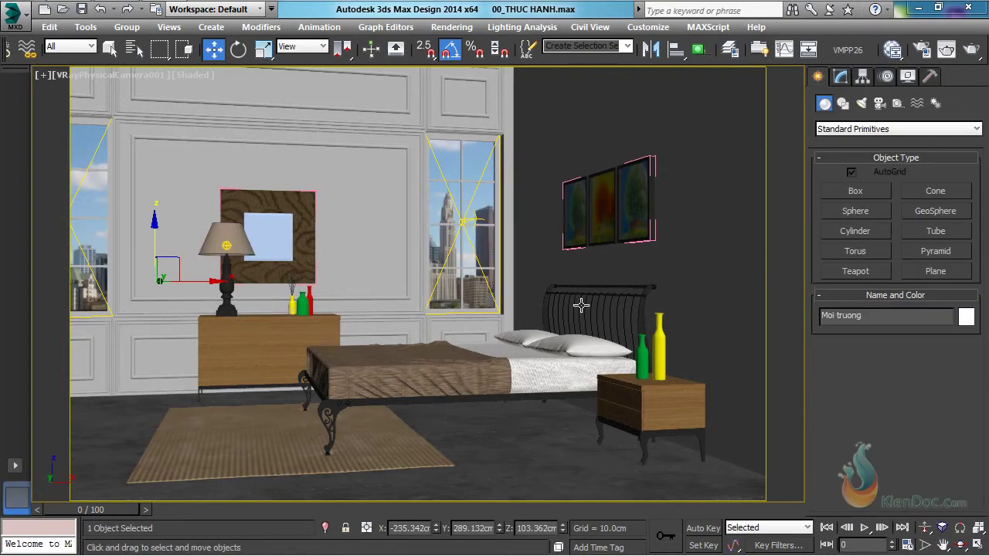
Step: Render the camera view to check the skyline background through the windows
key(shift+q)
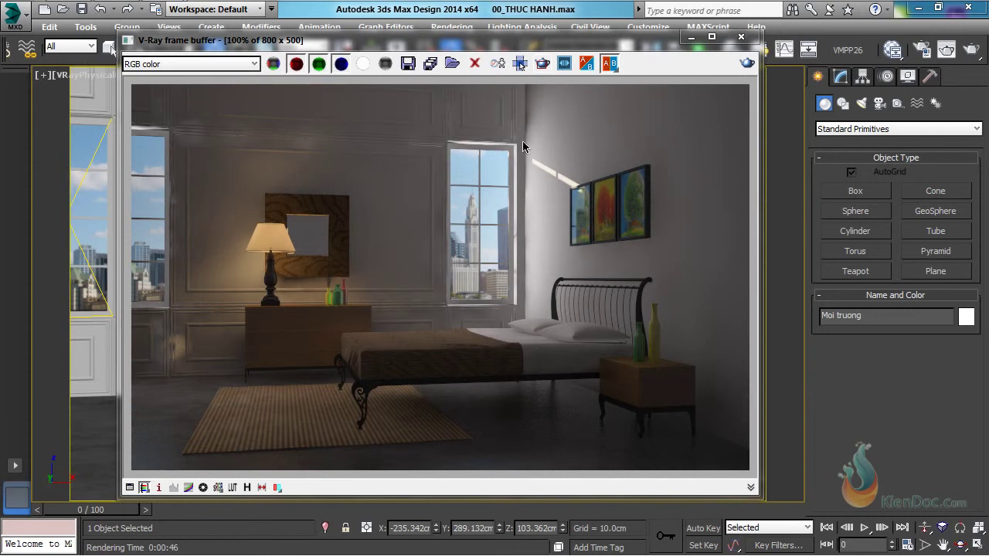
click(741, 37)
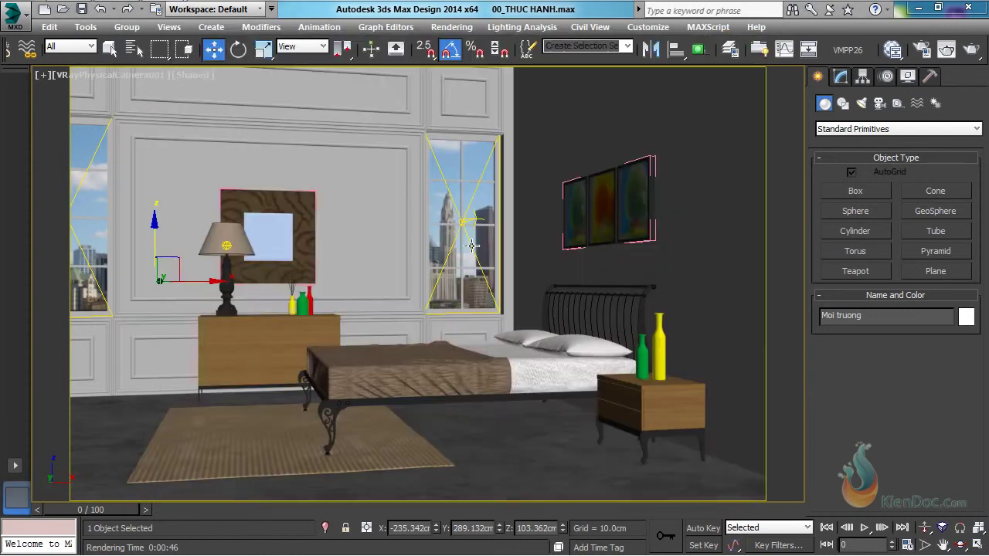
Step: Select the VRaySun light outside the room in the perspective view and show its parameters
click(477, 243)
key(p)
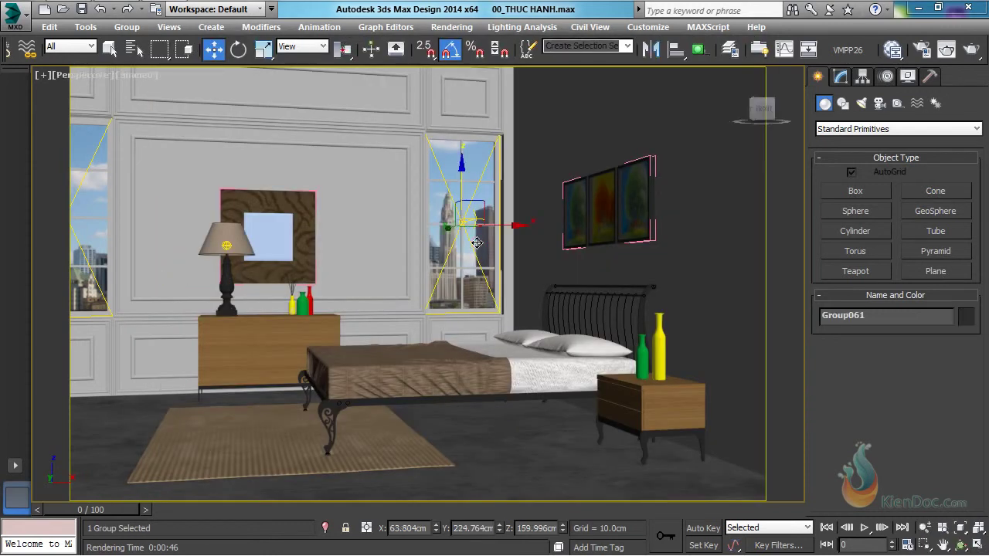
key(z)
middle_drag(370, 246, 517, 272)
scroll(517, 273, down, 6)
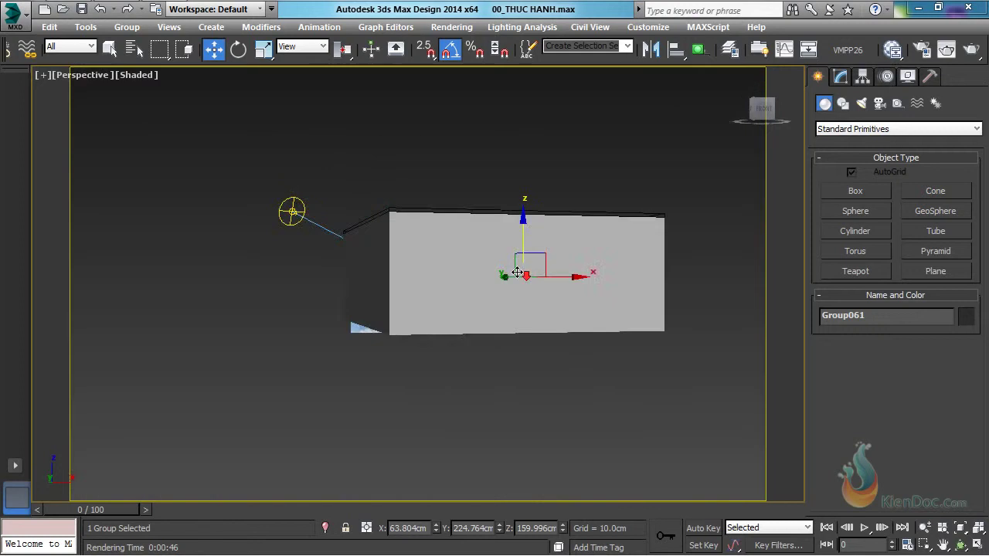
alt+middle_drag(422, 221, 443, 251)
click(338, 191)
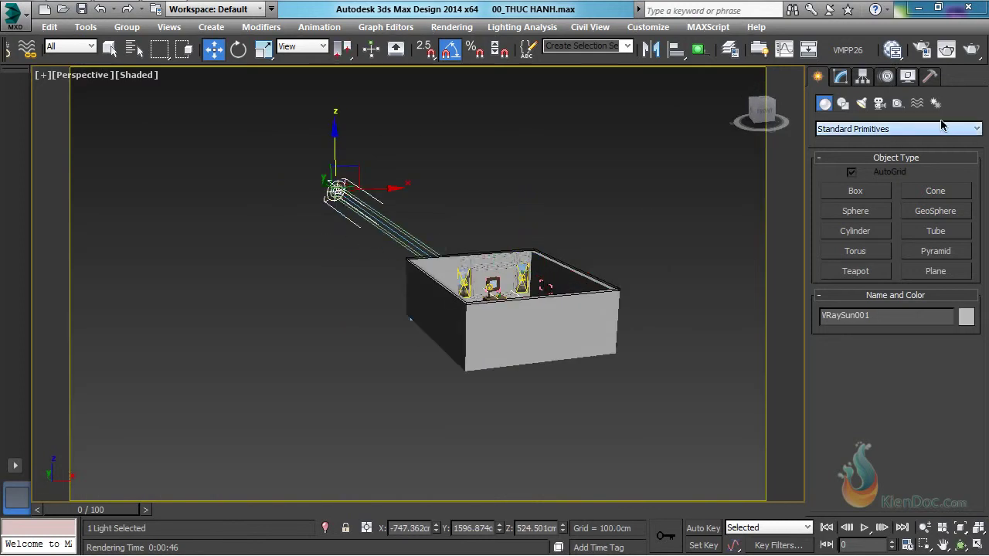
click(840, 75)
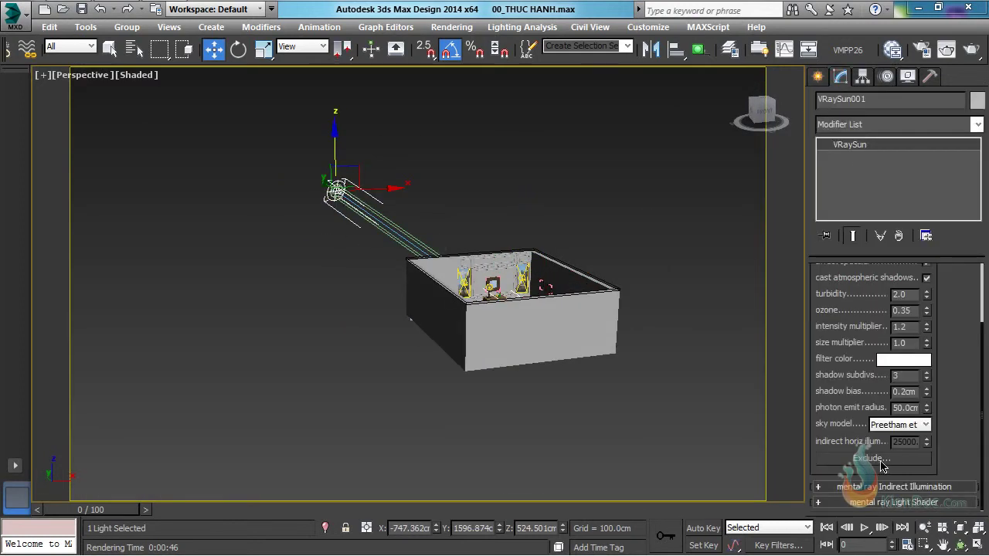
Step: Exclude the Moi truong object from the VRaySun's light for both illumination and shadow casting
click(871, 459)
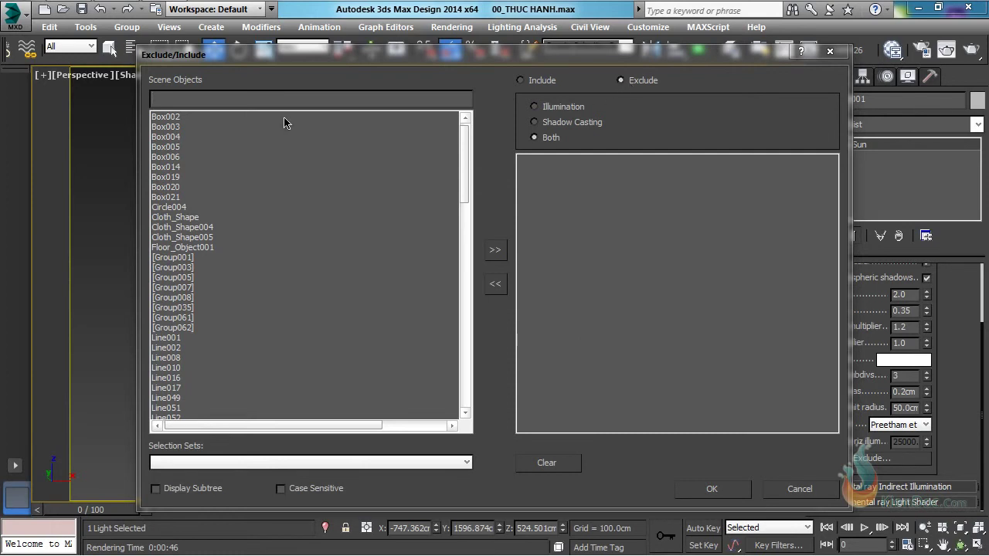
text(m)
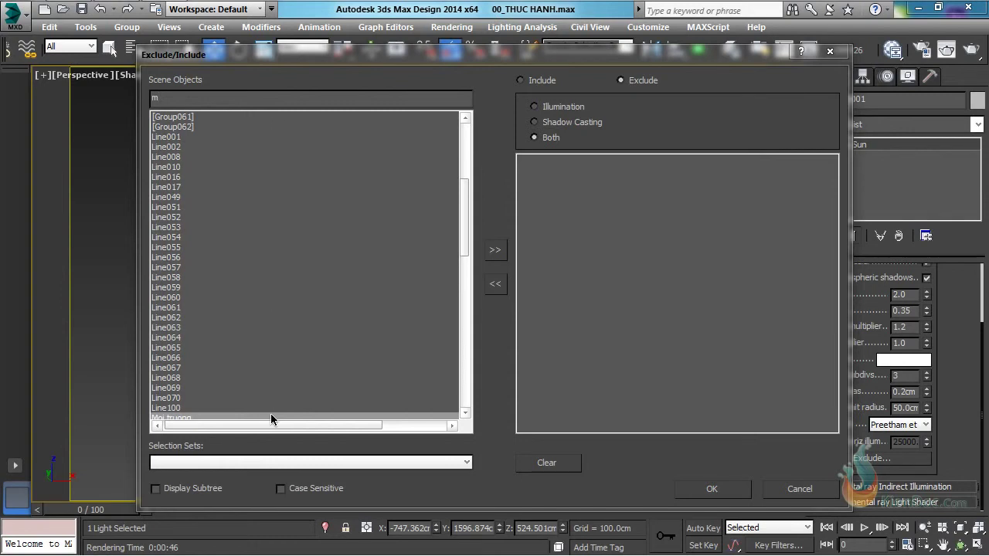
scroll(326, 354, down, 2)
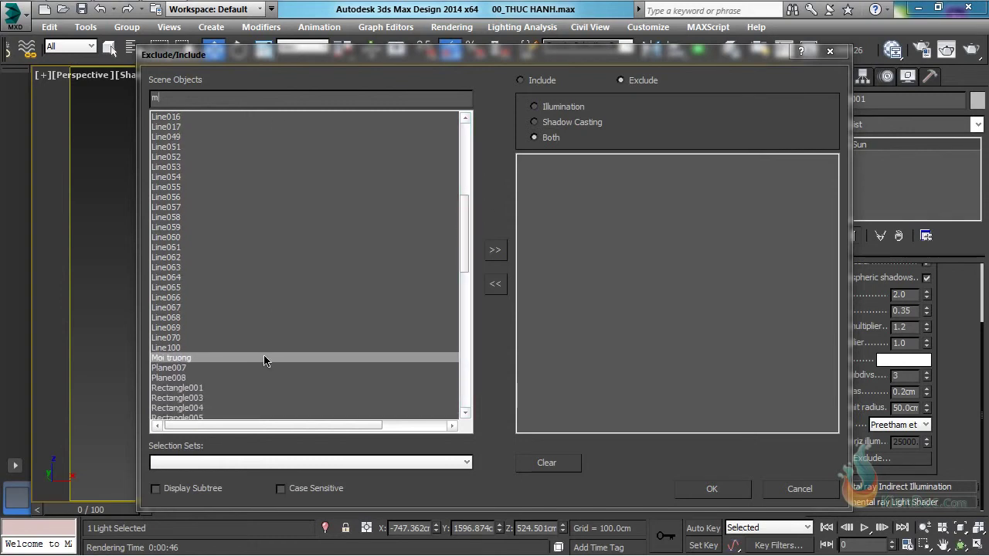
click(495, 251)
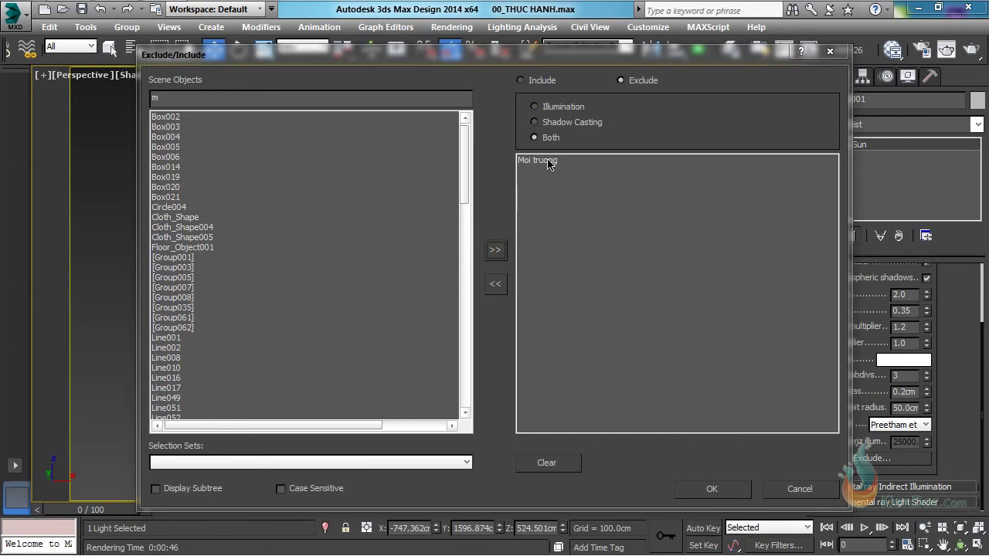
click(712, 489)
Step: Region-render the window and headboard area of the camera view in the V-Ray frame buffer, and render the full frame
key(c)
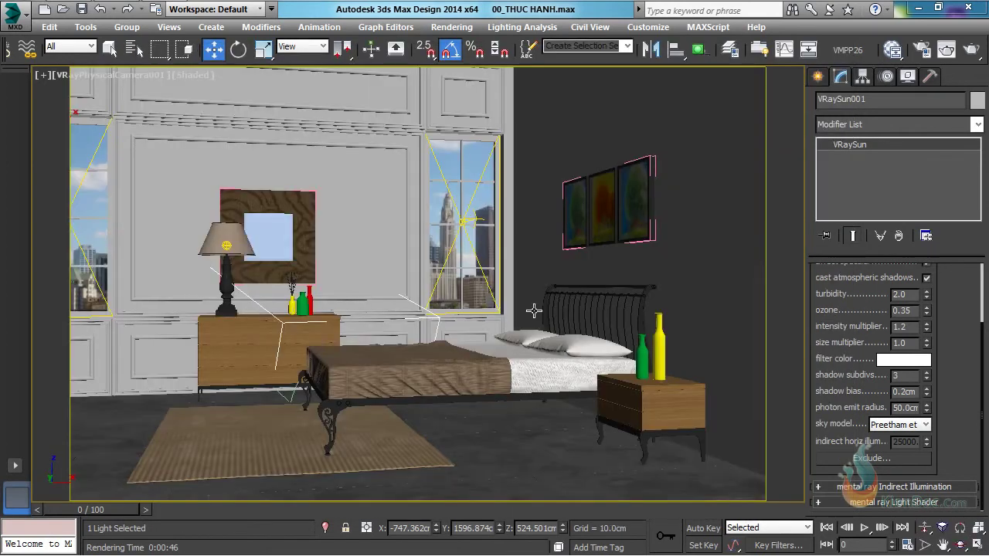
right_click(507, 208)
click(553, 387)
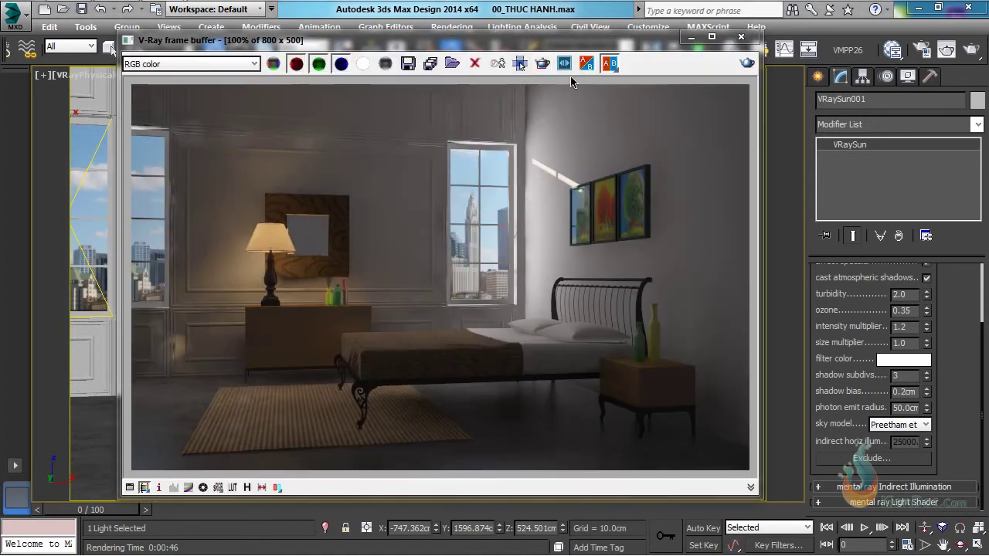
drag(428, 109, 631, 361)
click(745, 63)
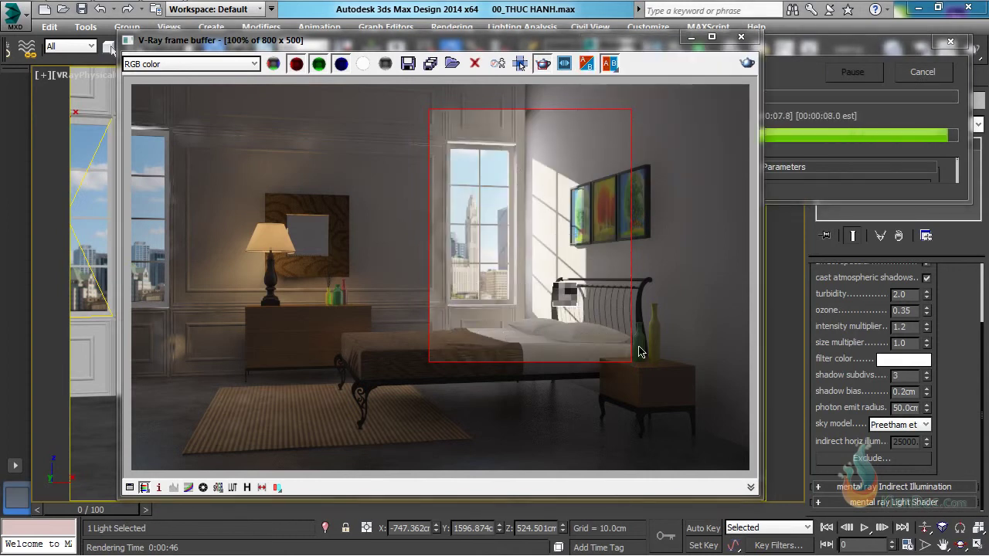
click(542, 65)
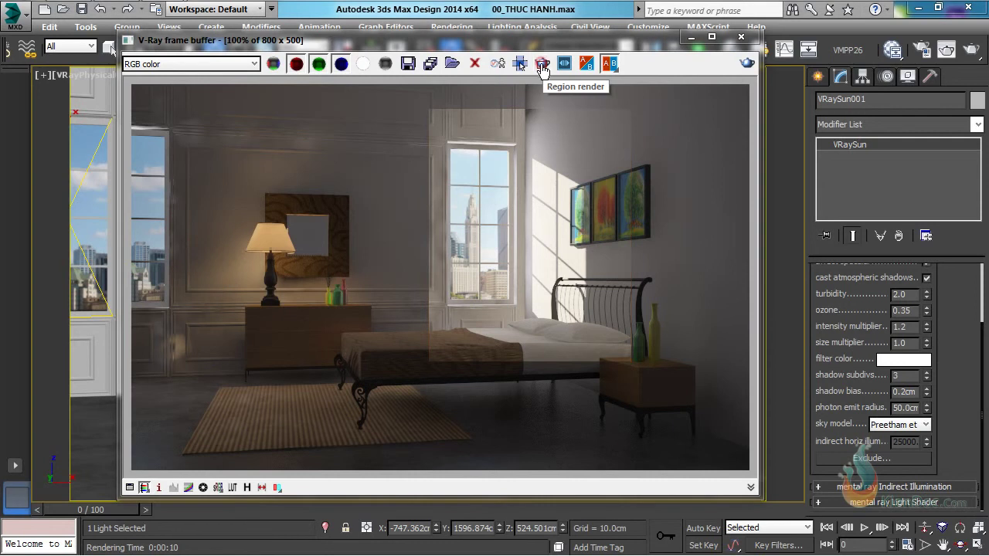
click(745, 64)
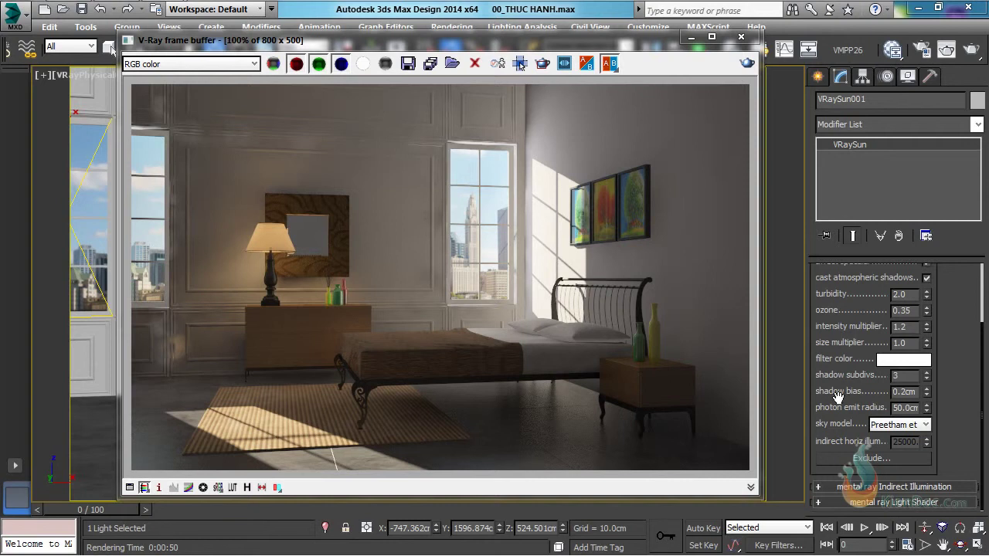
Step: Set the VRaySun's size multiplier to 5.0 and region-render the floor area around the rug
drag(839, 365, 838, 407)
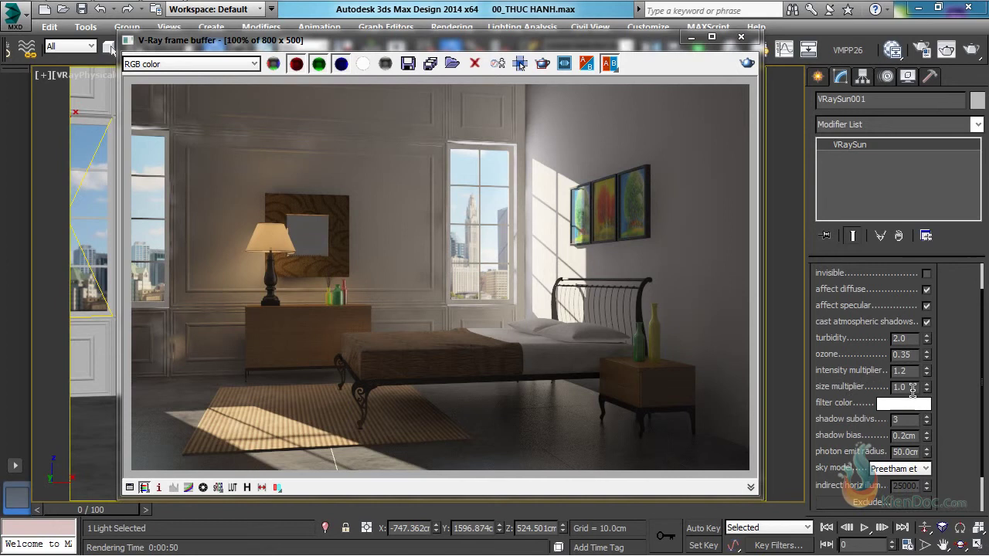
double_click(912, 389)
text(5)
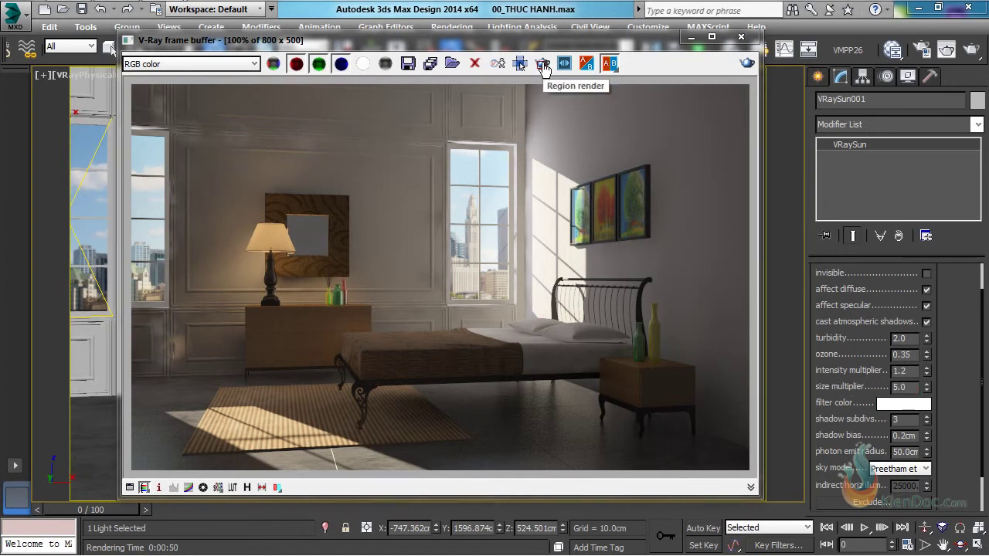
click(542, 64)
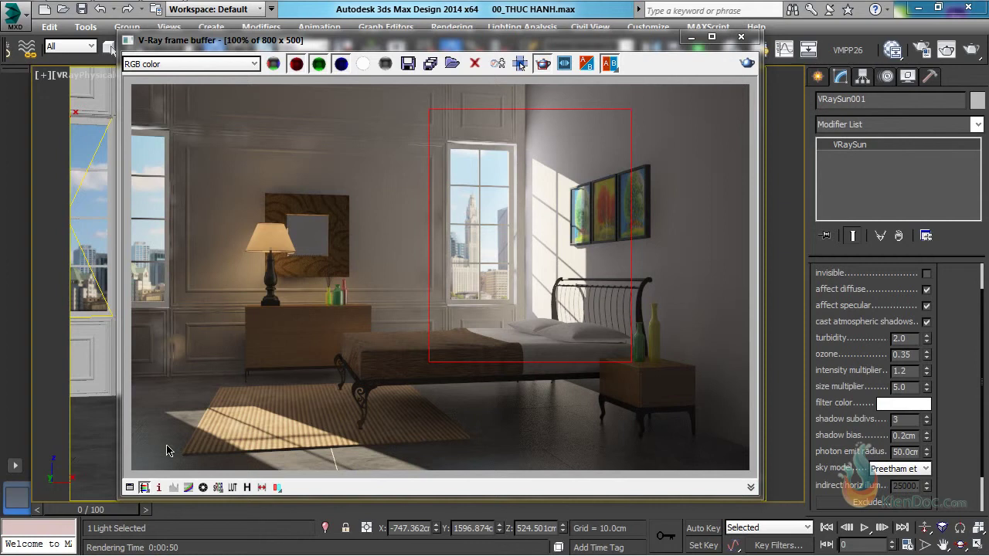
drag(148, 395, 485, 513)
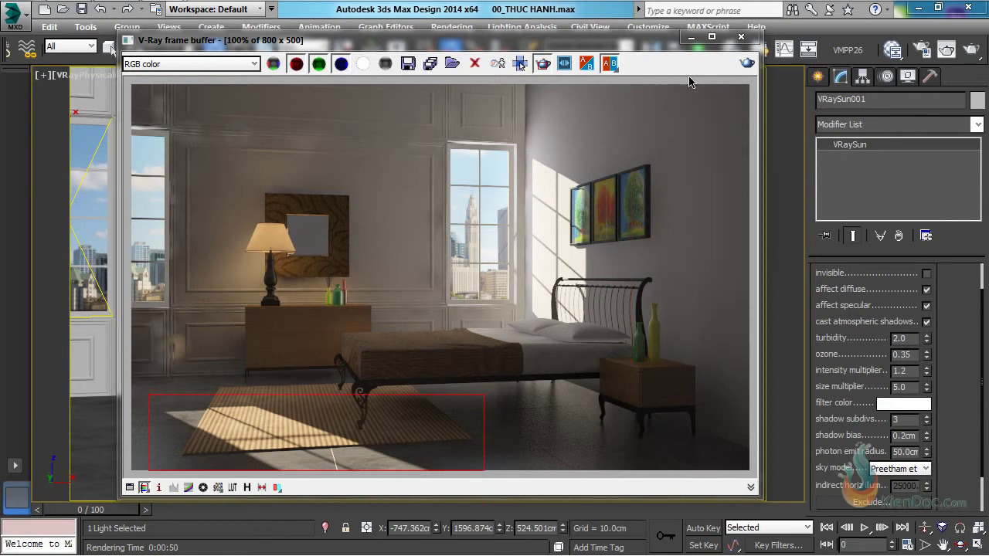
click(746, 65)
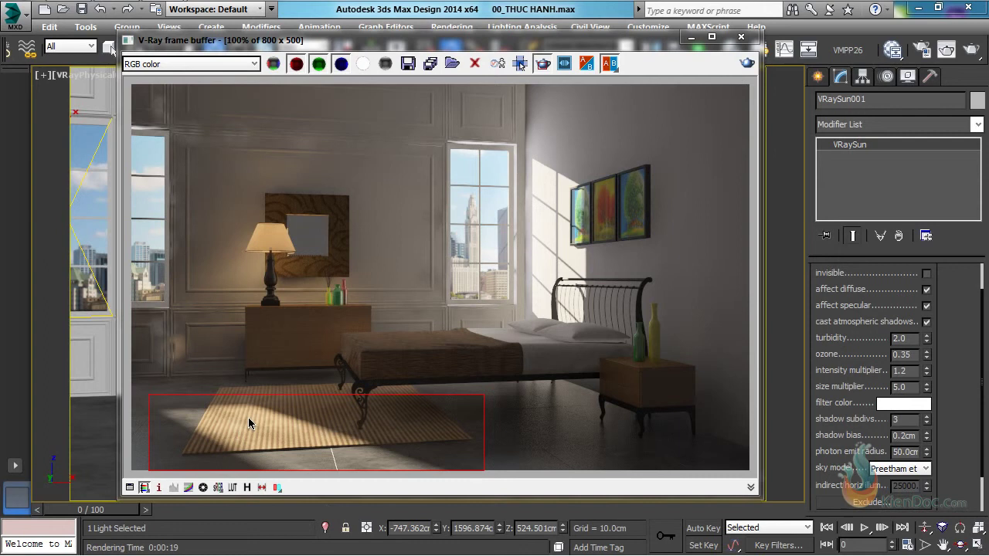
Step: Set the VRaySun's size multiplier to 3.0 and region-render the sunlit wall beside the window
double_click(908, 387)
text(3)
drag(503, 129, 608, 380)
click(746, 62)
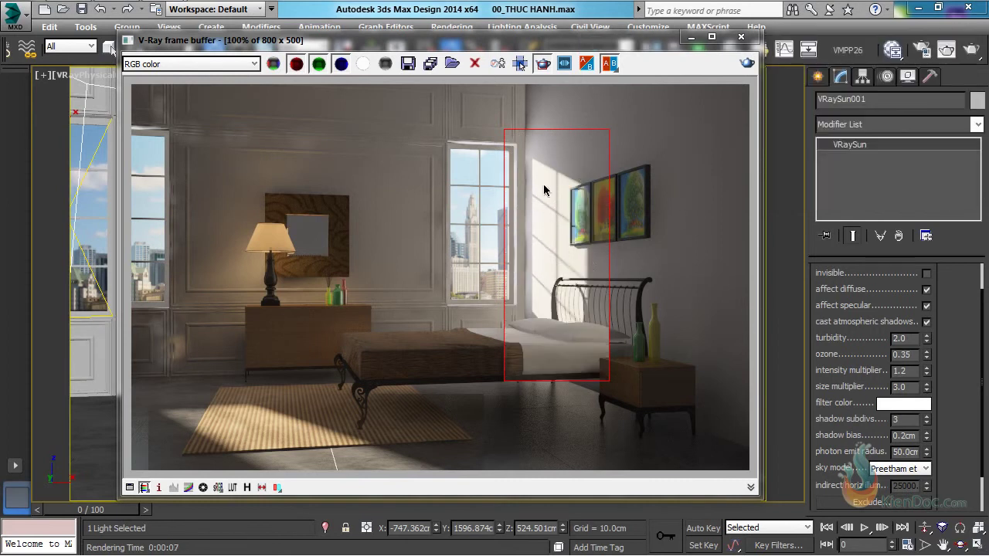
click(542, 64)
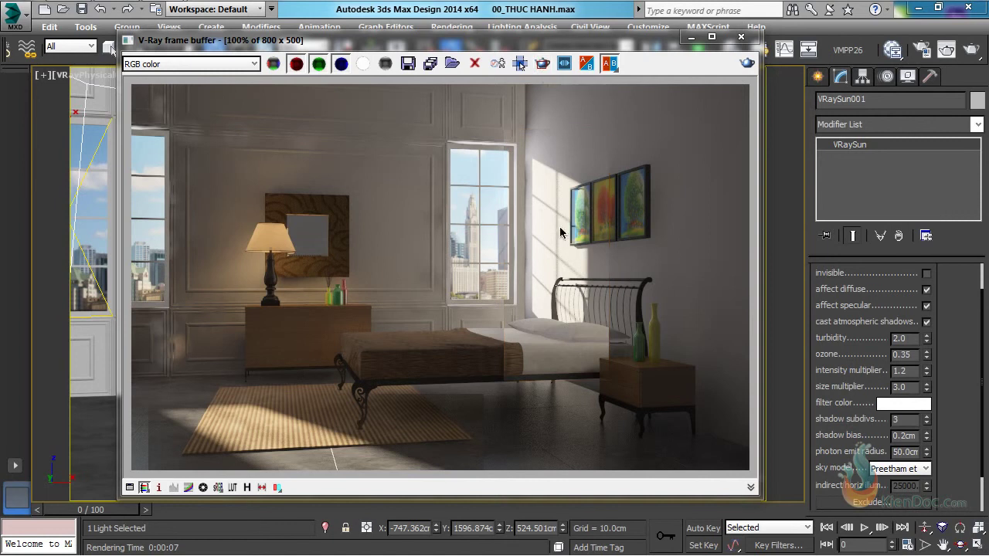
click(740, 39)
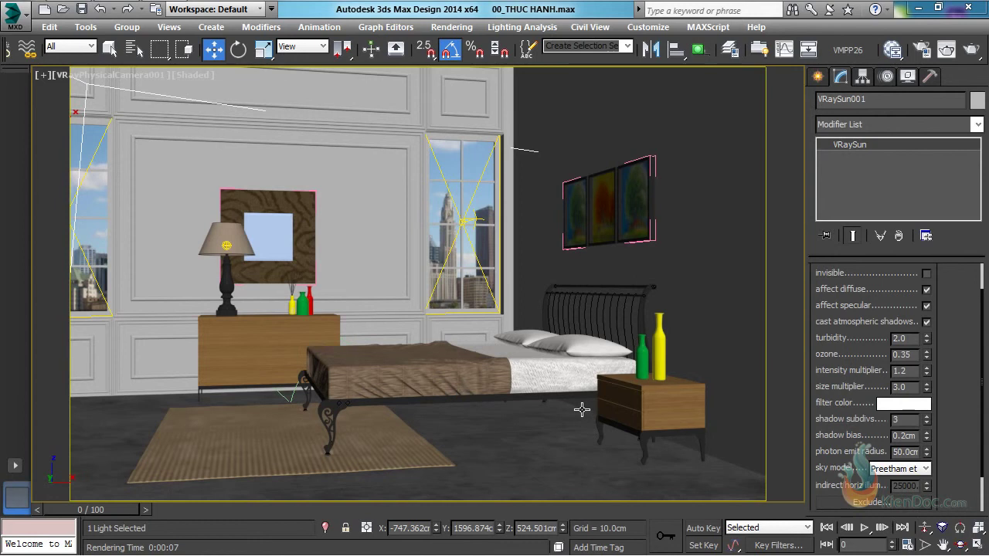
Step: Lower the VRaySun to a Z height of about 294 cm in the Left view and render the camera view
key(alt+w)
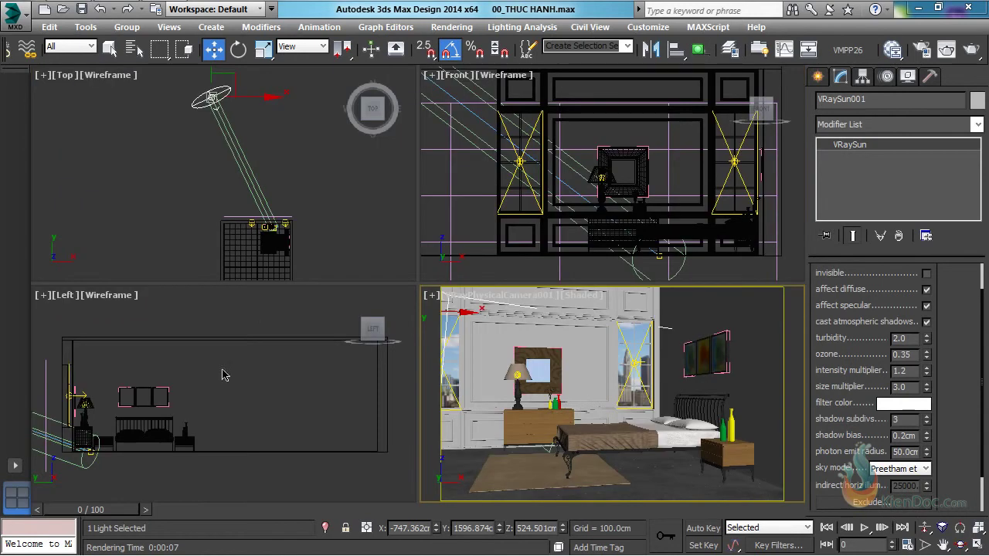
middle_drag(199, 369, 285, 370)
scroll(278, 369, down, 3)
middle_drag(176, 406, 333, 431)
middle_drag(188, 368, 194, 400)
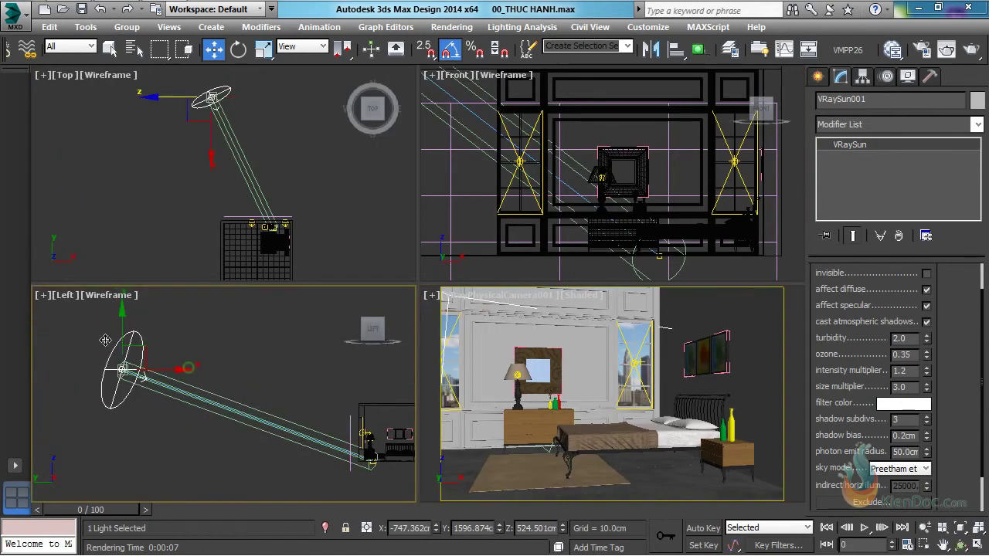
drag(124, 323, 128, 364)
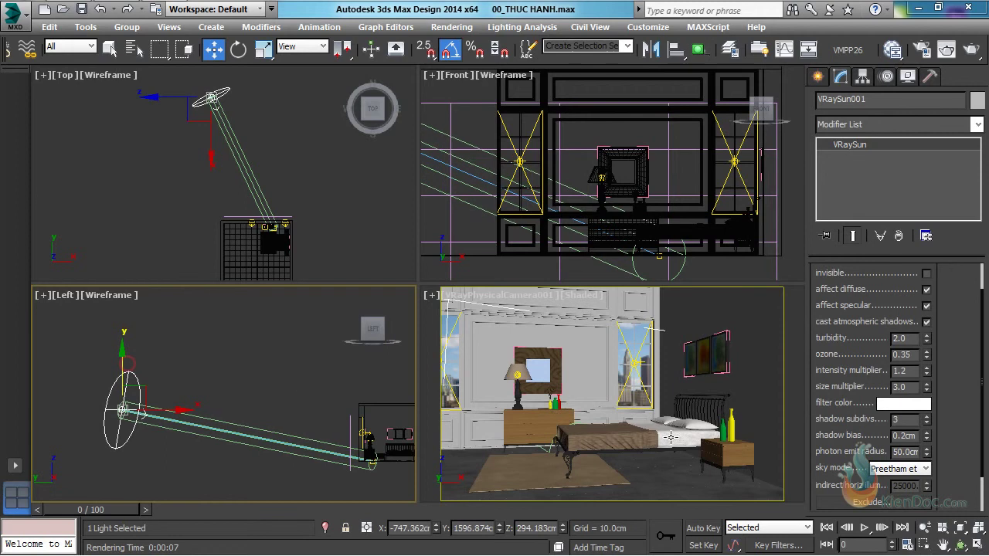
middle_click(641, 425)
key(shift+q)
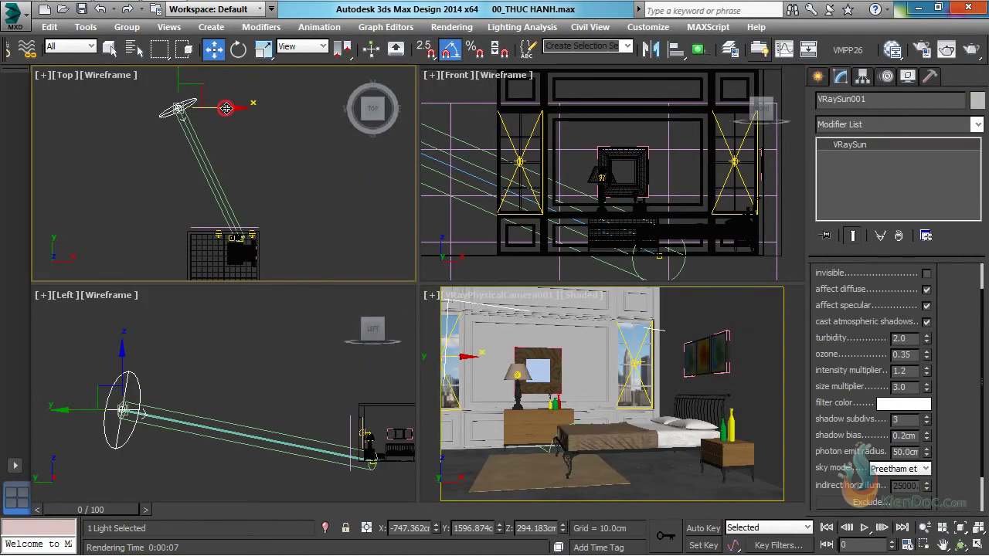
Step: Move the VRaySun to about X -543 cm and Z 485 cm, and region-render the wall with the pictures and headboard
drag(226, 108, 244, 101)
drag(123, 360, 125, 324)
click(638, 399)
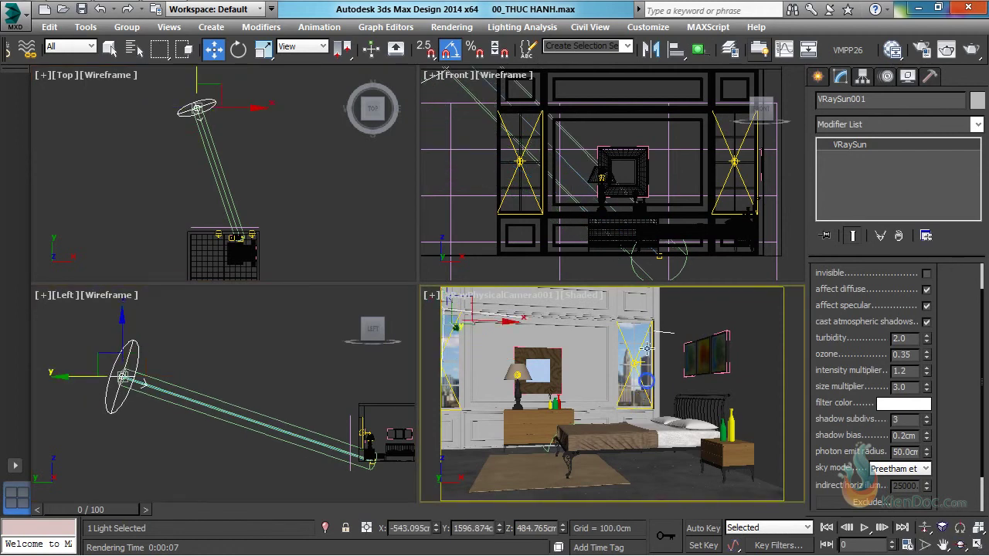
right_click(638, 400)
click(696, 526)
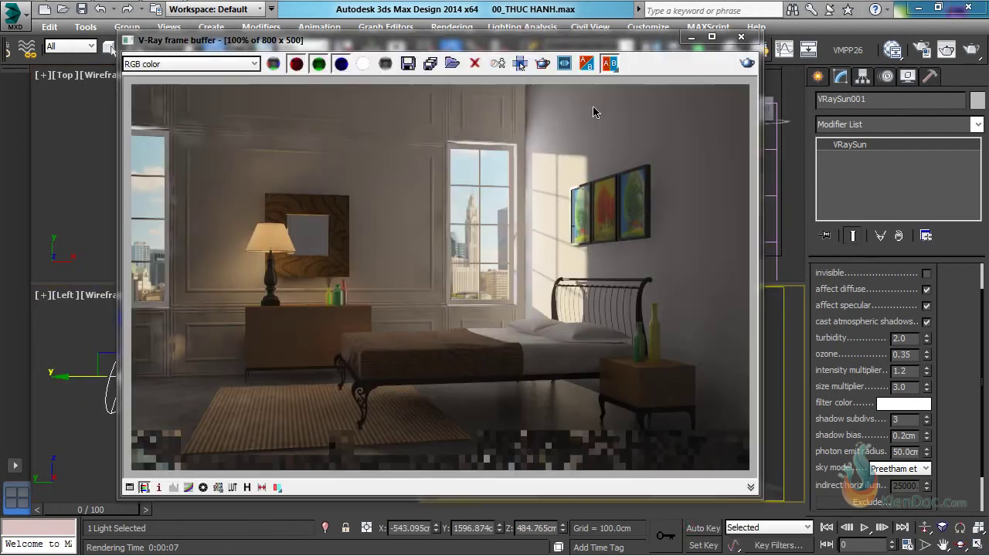
click(542, 64)
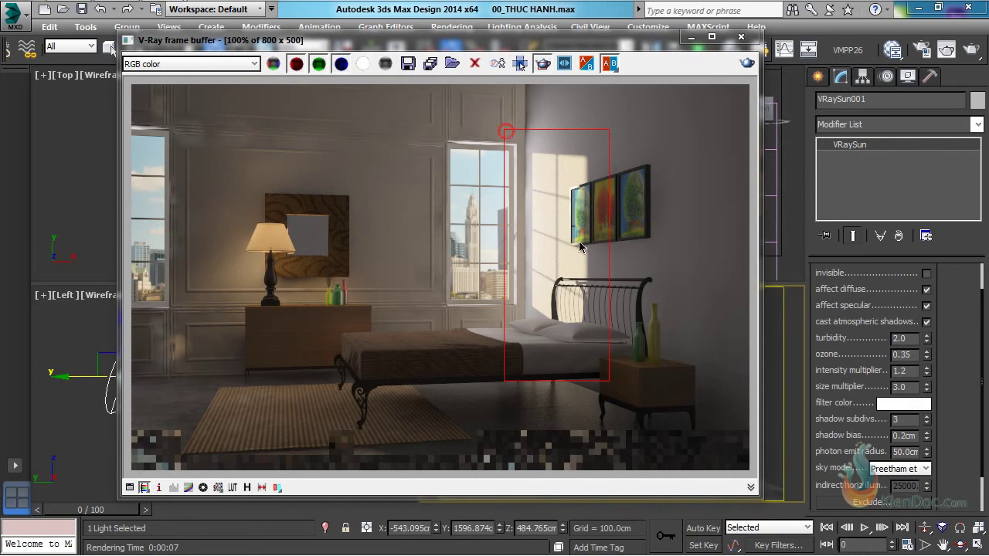
drag(609, 381, 699, 378)
click(746, 64)
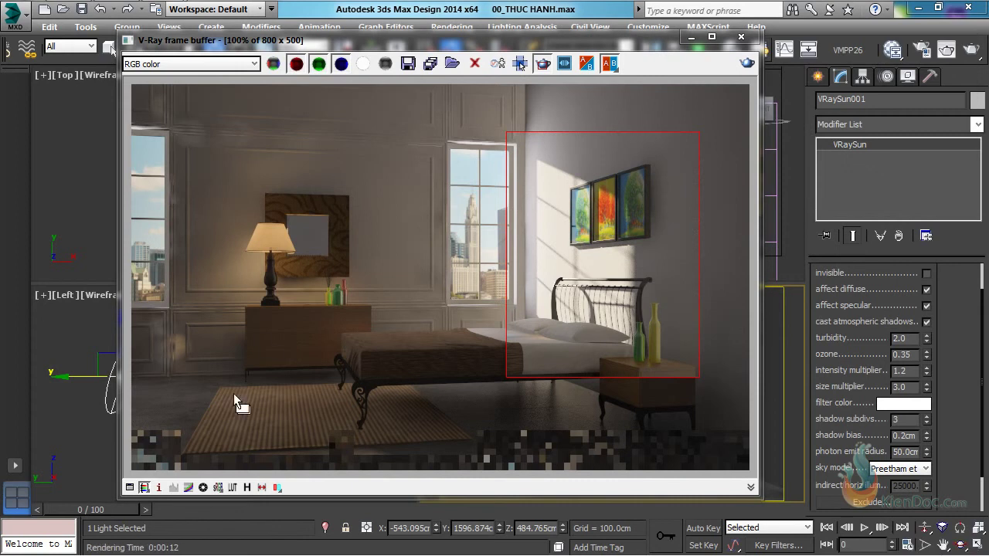
Step: Region-render the floor area around the rug and start a full-frame render of the camera view
drag(135, 355, 496, 511)
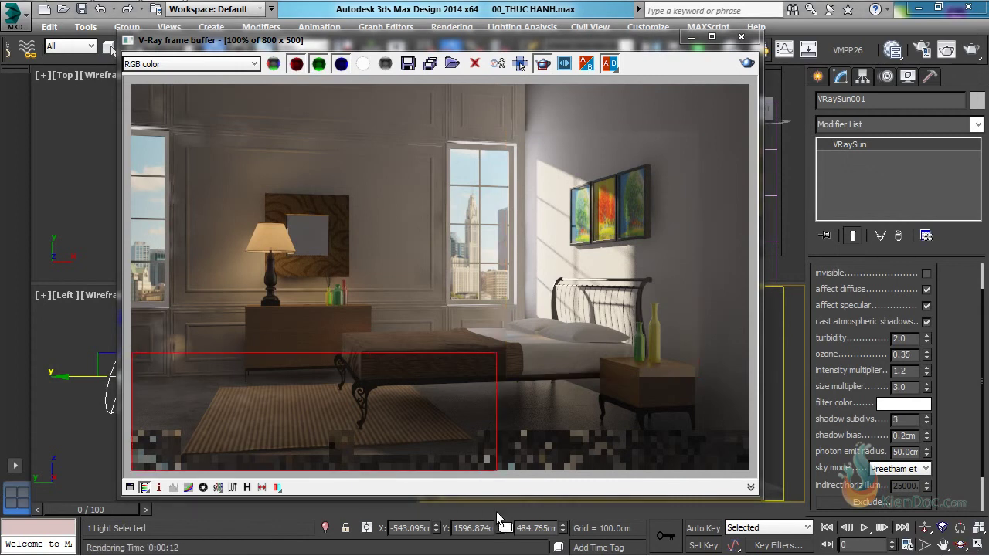
click(746, 62)
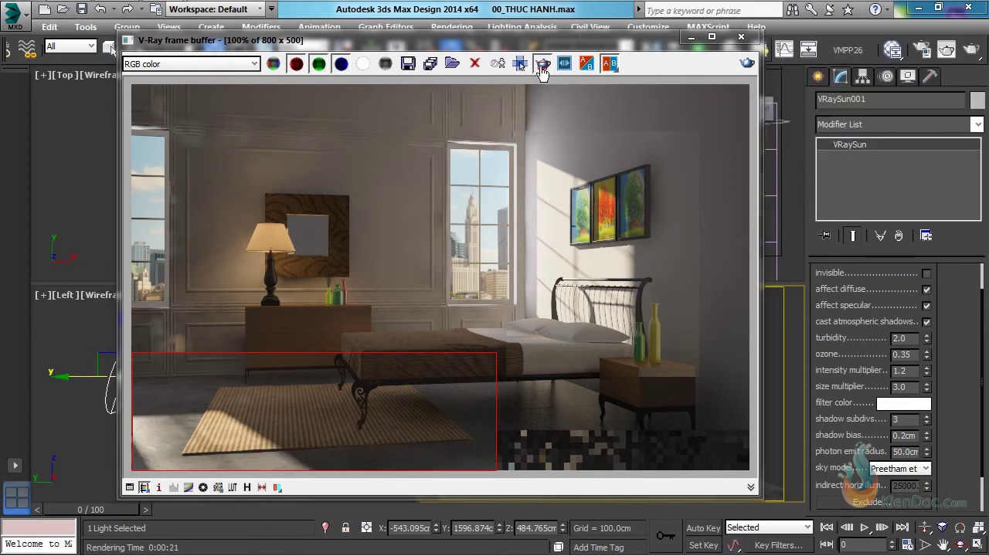
click(542, 64)
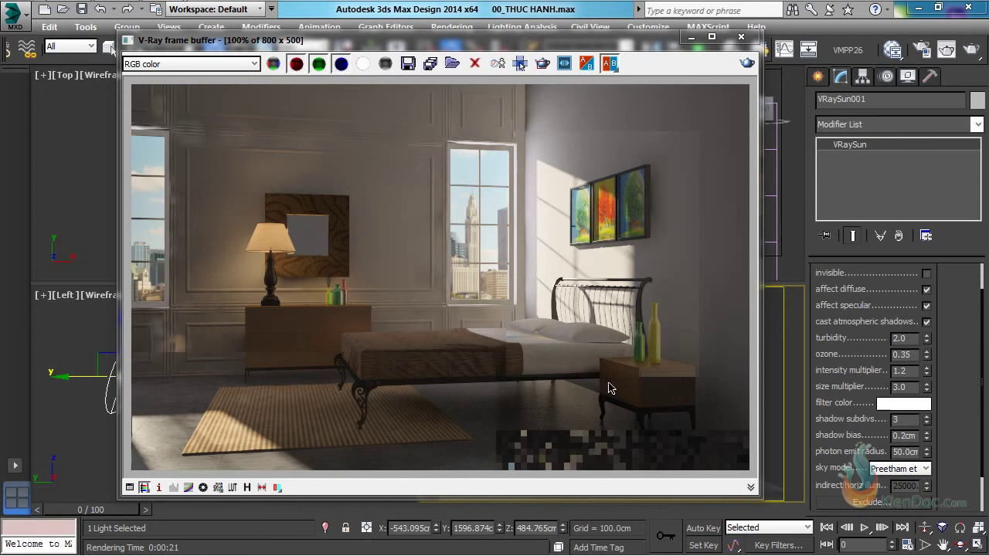
click(746, 64)
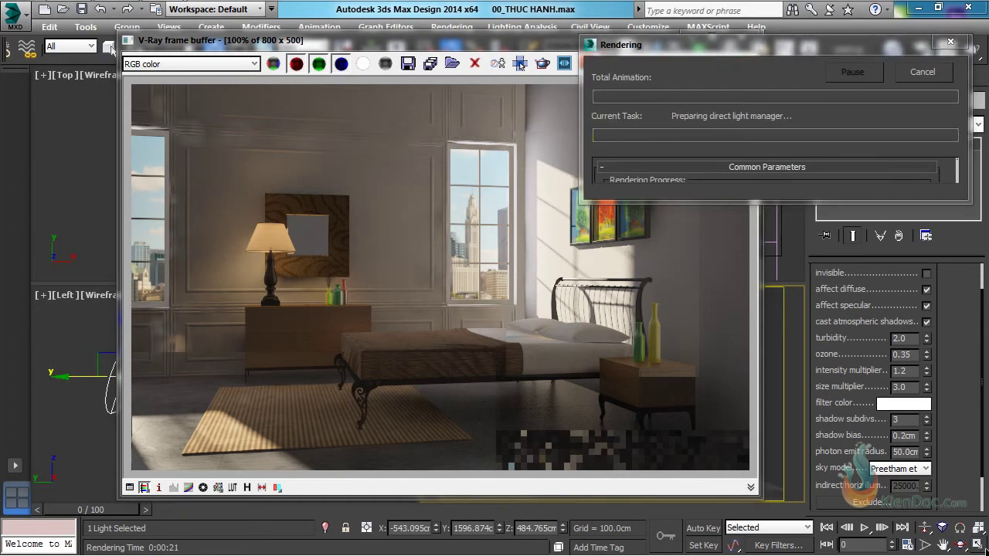